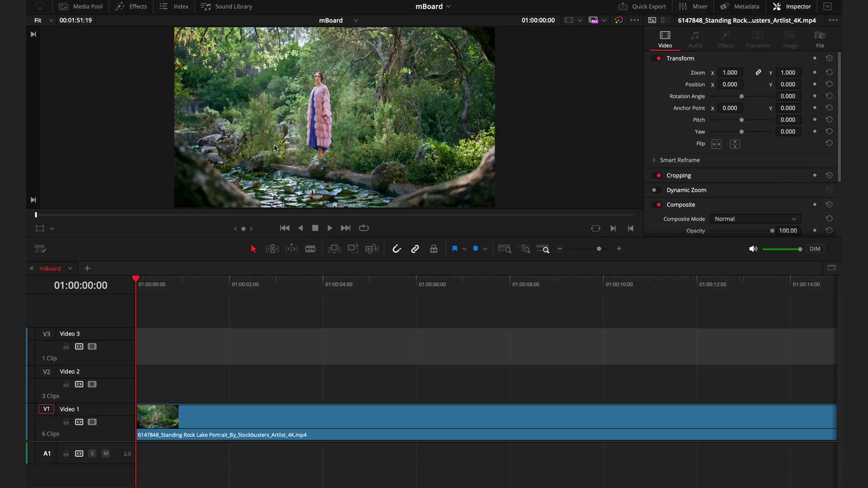
# Filter the Effects library by 'mbo', collapse the mBoard categories, and select mBoard Frame 01
pyautogui.click(134, 7)
pyautogui.click(143, 41)
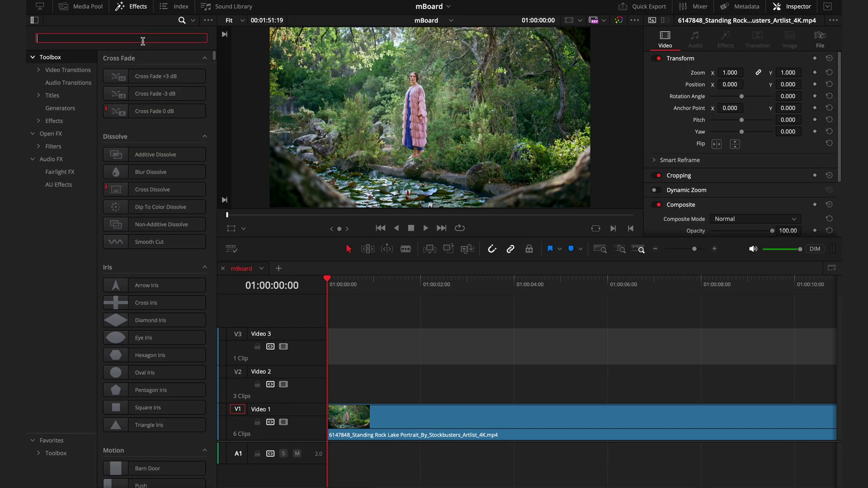
pyautogui.write('mboard')
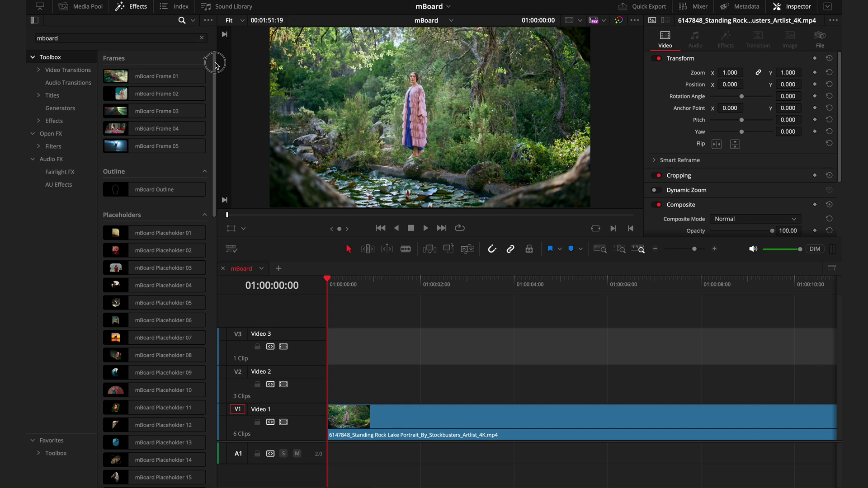
pyautogui.moveTo(215, 62); pyautogui.dragTo(229, 49)
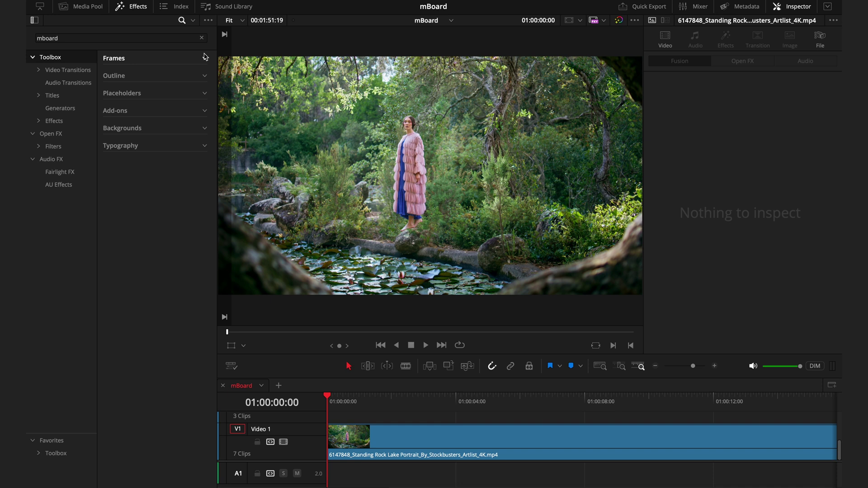
pyautogui.click(204, 56)
# Apply mBoard Frame 01 to the lake portrait clip, enable 4K Quality, and save the project
pyautogui.moveTo(153, 76); pyautogui.dragTo(386, 441)
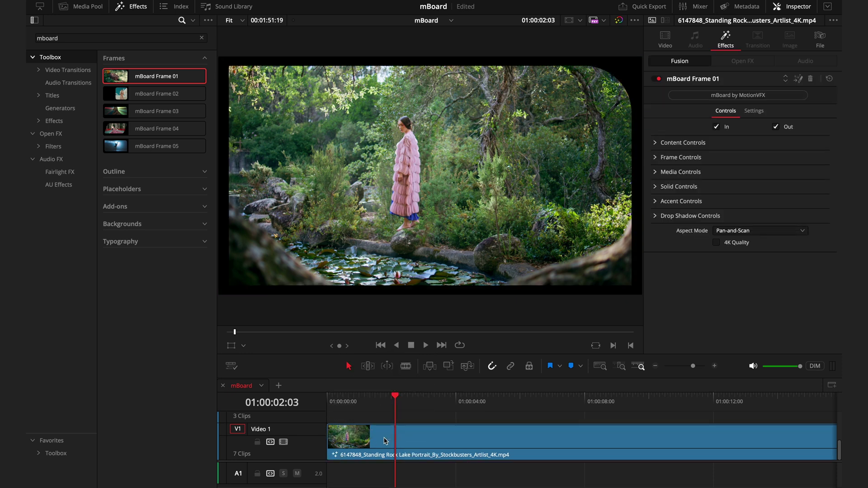
pyautogui.click(387, 441)
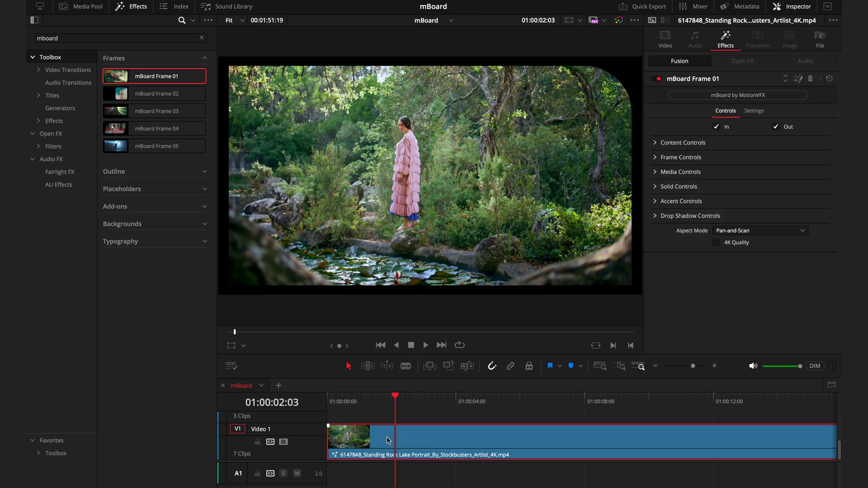
pyautogui.click(717, 243)
pyautogui.hotkey('ctrl', 's')
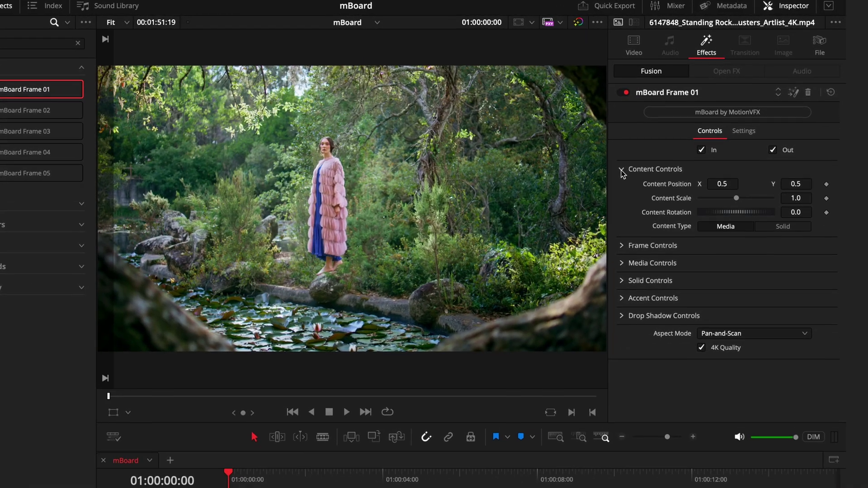
# At 01:00:03:17, try the content position, scale and rotation, then reset them
pyautogui.click(371, 478)
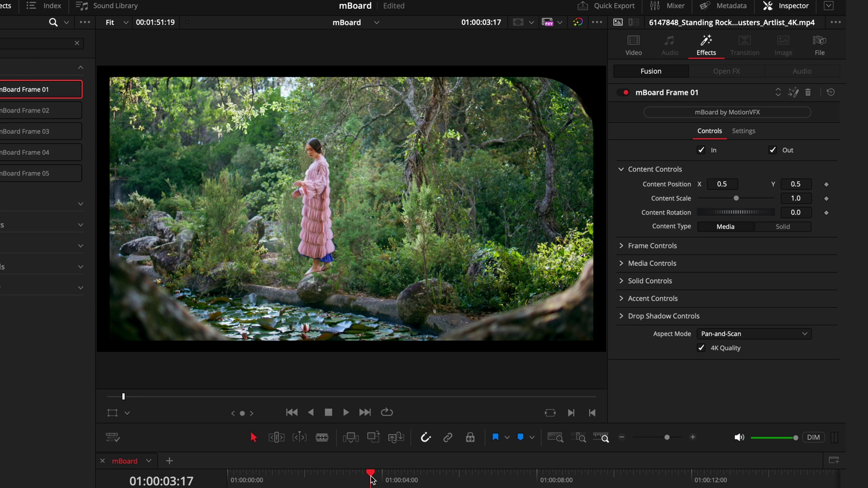
pyautogui.moveTo(731, 186); pyautogui.dragTo(742, 218)
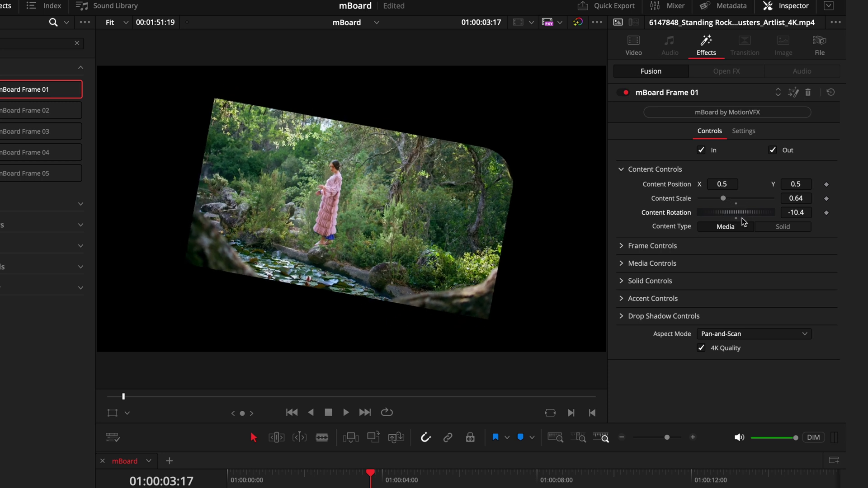
pyautogui.doubleClick(672, 212)
# Compare the frame's Solid gradient content type against the Media footage
pyautogui.click(767, 226)
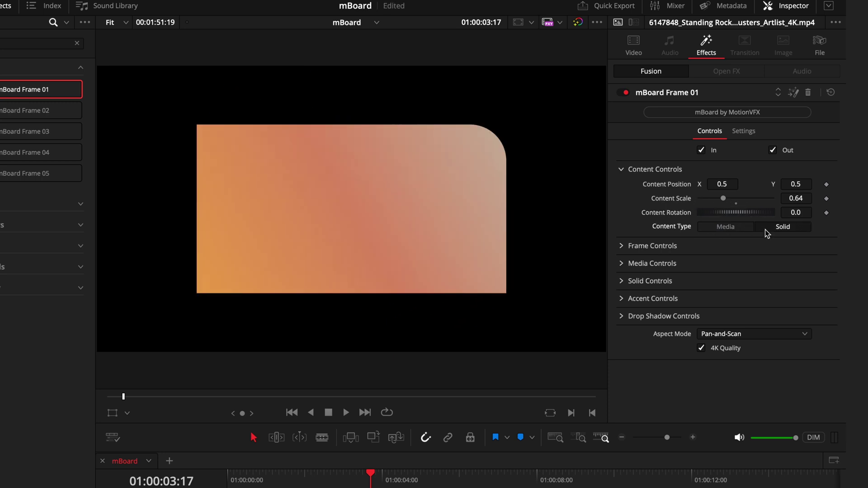
pyautogui.click(739, 227)
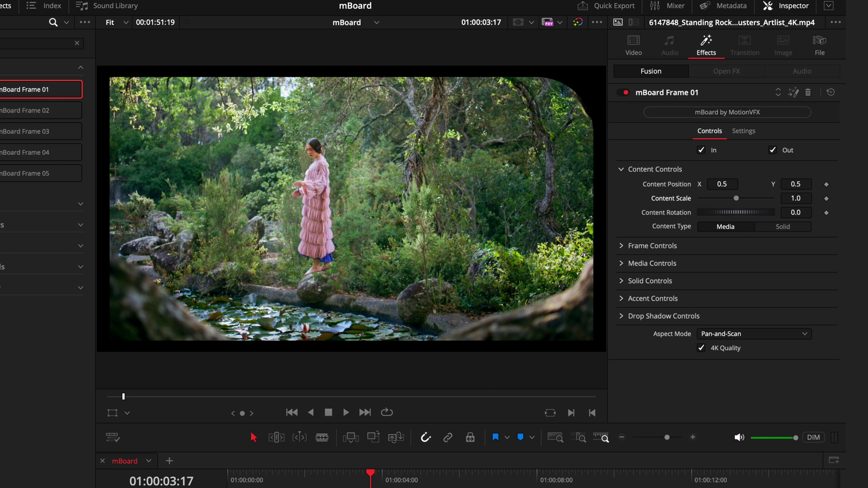
pyautogui.click(789, 228)
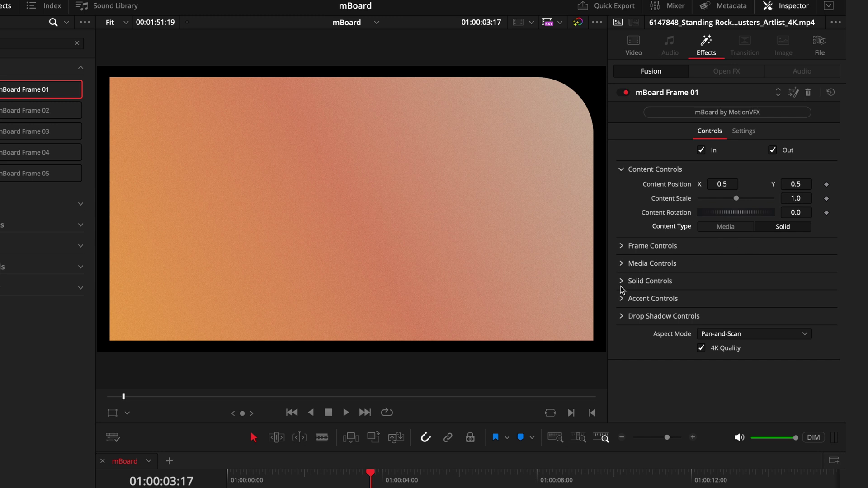
pyautogui.click(740, 229)
# Under Frame Controls, adjust the frame width, then reset the width, height and roundness
pyautogui.click(620, 246)
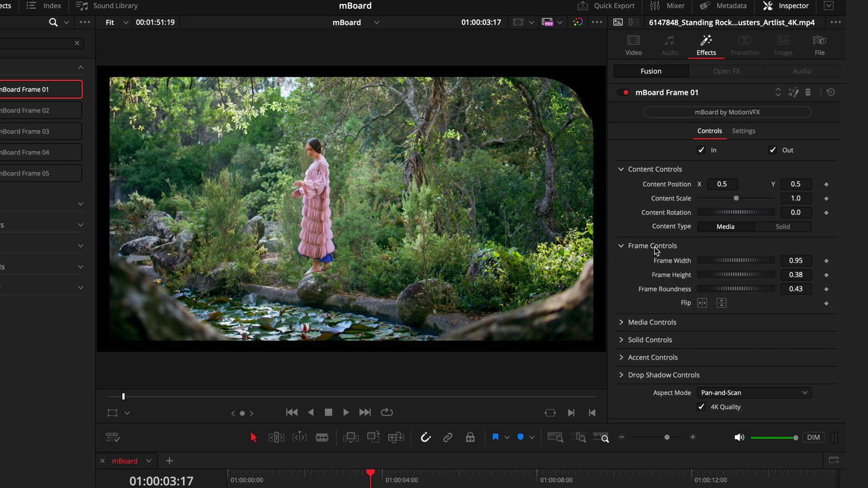
pyautogui.moveTo(731, 263); pyautogui.dragTo(717, 293)
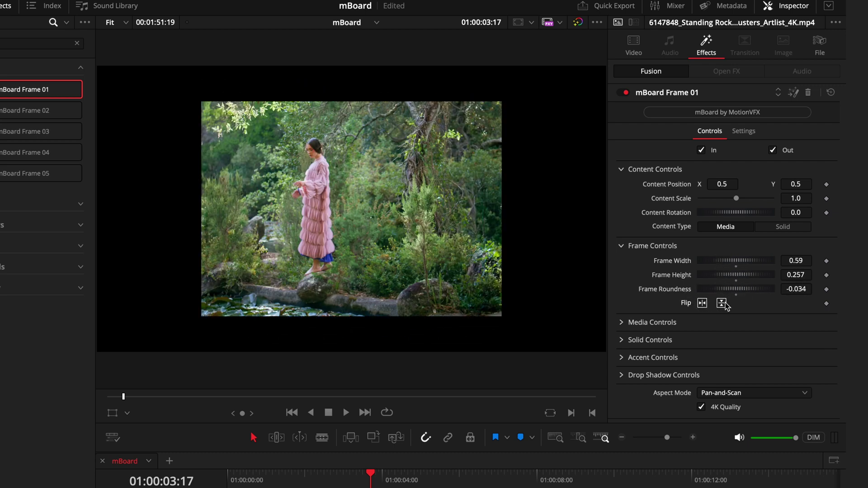
pyautogui.doubleClick(676, 261)
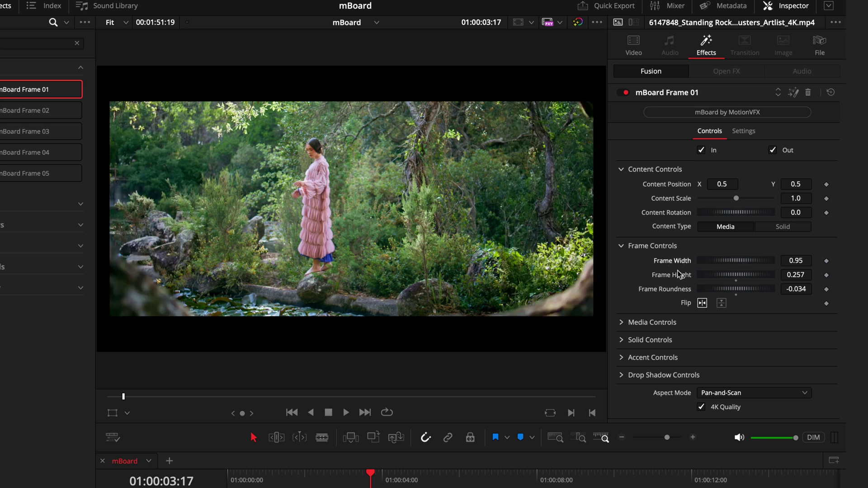
pyautogui.doubleClick(678, 274)
pyautogui.doubleClick(680, 289)
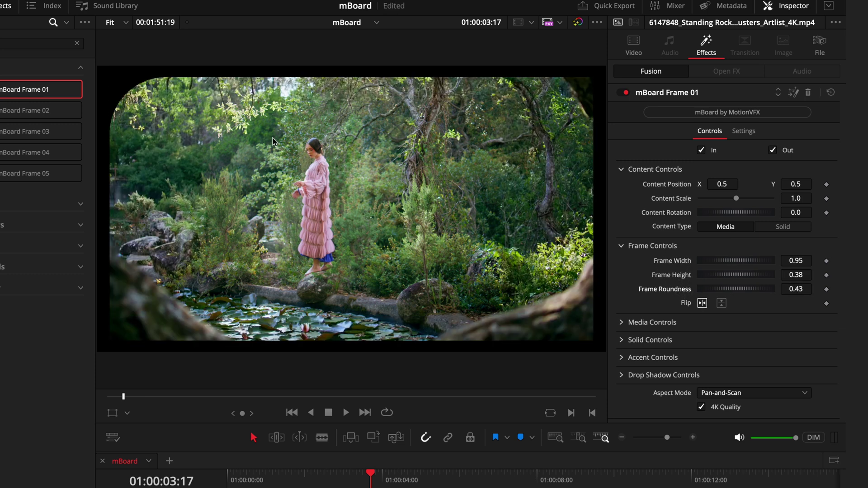
# Try the vertical and horizontal flip buttons on the frame shape
pyautogui.click(722, 303)
pyautogui.click(702, 303)
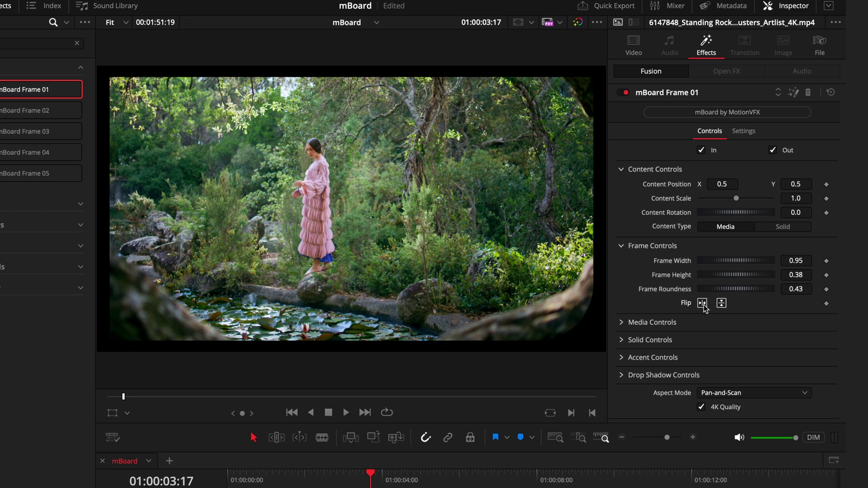
pyautogui.click(722, 303)
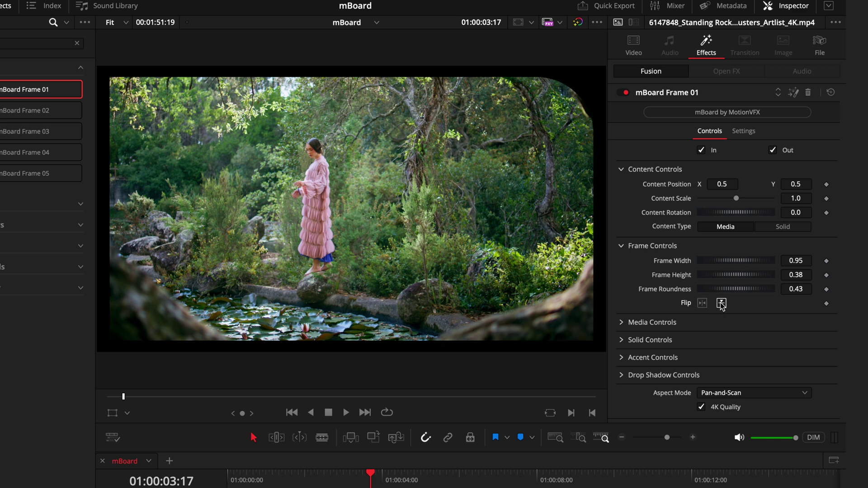
# Under Media Controls, scrub the media position, then reset scale to 1.0 and position to 0.5
pyautogui.click(621, 322)
pyautogui.scroll(-2, 687, 341)
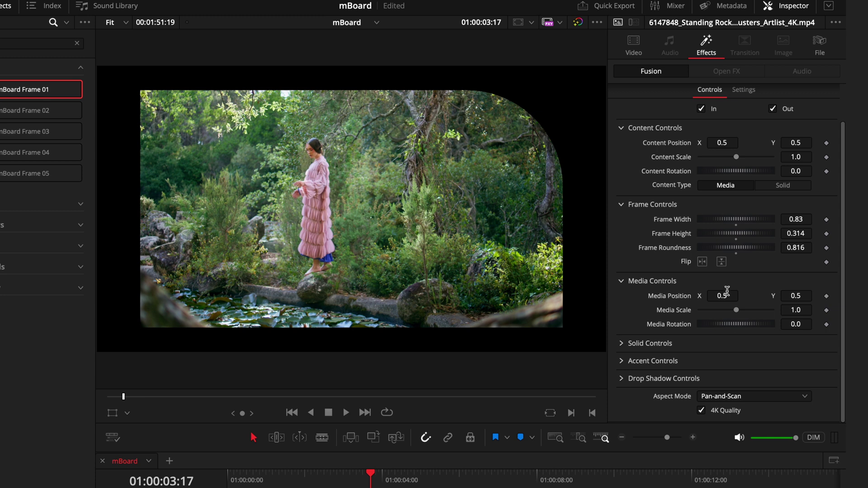
pyautogui.moveTo(715, 295); pyautogui.dragTo(736, 310)
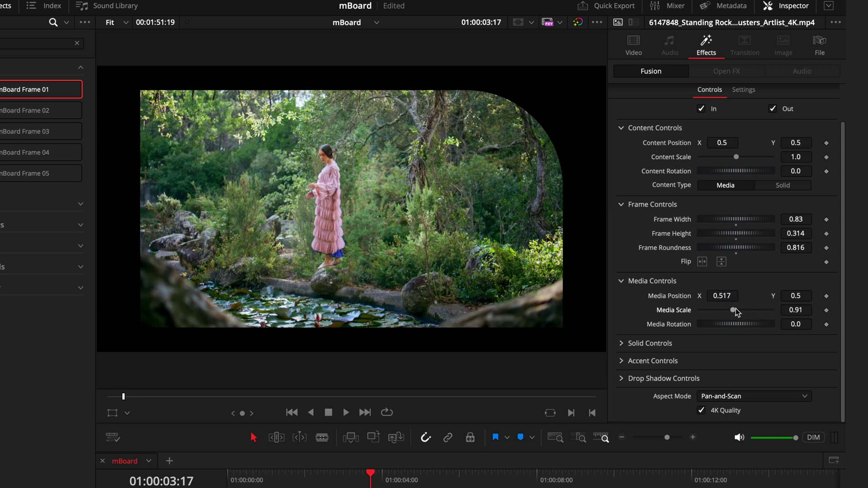
pyautogui.doubleClick(679, 310)
pyautogui.doubleClick(678, 297)
# Narrow the frame width to 0.62, shift and reset the media position, then undo the width change
pyautogui.moveTo(796, 220); pyautogui.dragTo(785, 219)
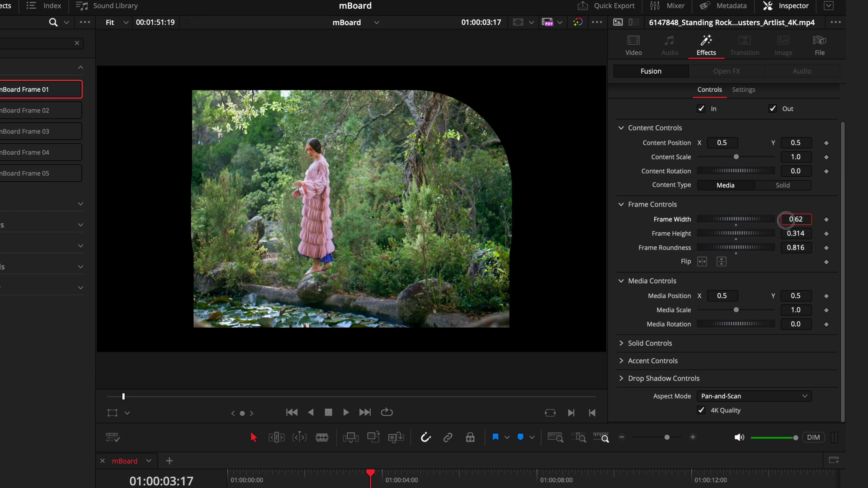
pyautogui.moveTo(722, 295); pyautogui.dragTo(764, 296)
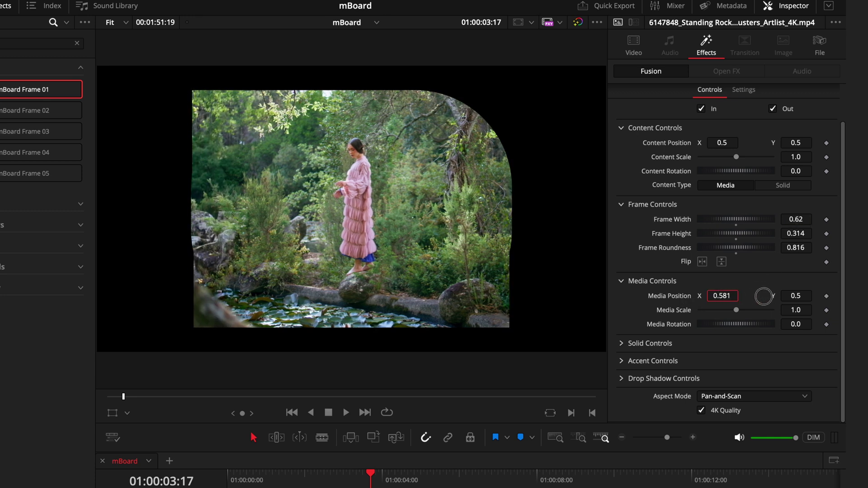
pyautogui.doubleClick(681, 296)
pyautogui.hotkey('ctrl', 'z')
# Expand the solid colour settings and fill the frame with the gradient solid
pyautogui.click(621, 343)
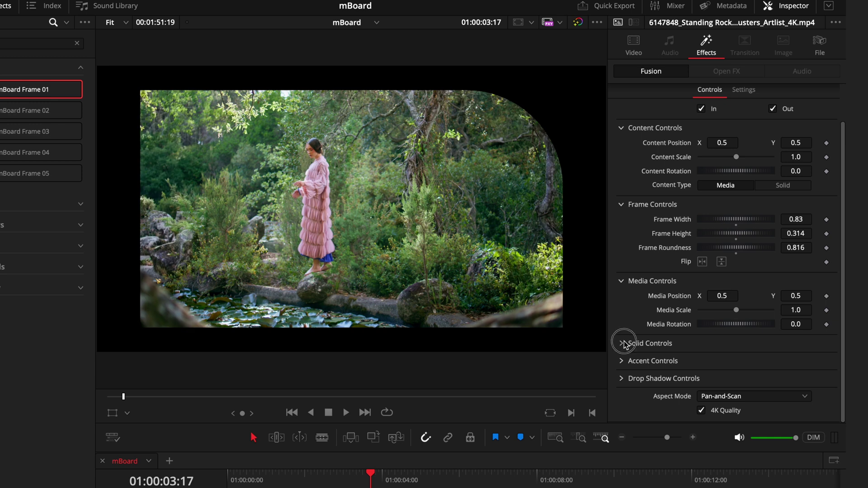
pyautogui.scroll(-1, 671, 341)
pyautogui.click(782, 173)
pyautogui.scroll(-3, 717, 236)
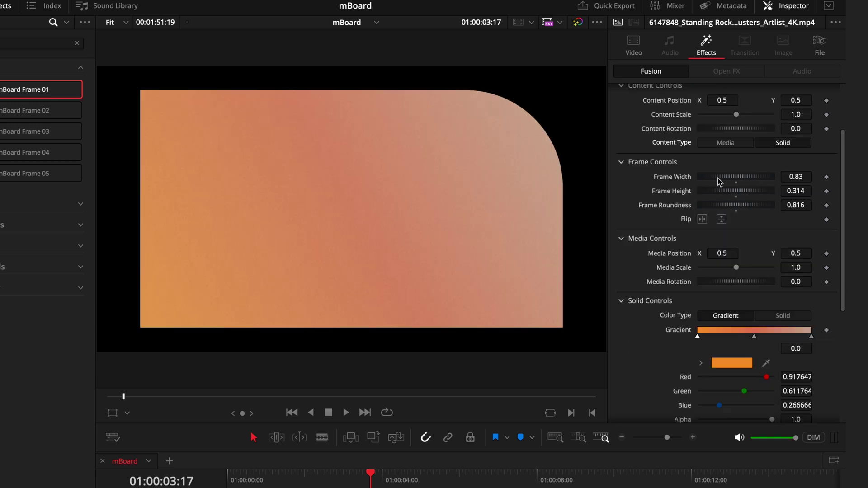
pyautogui.scroll(-5, 694, 161)
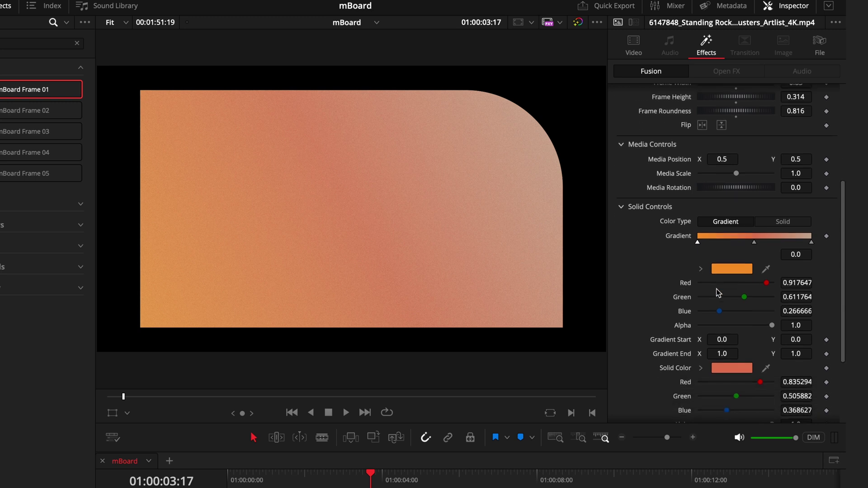
# Try a custom Solid colour fill, discard it, and return to the Gradient colour type
pyautogui.click(772, 223)
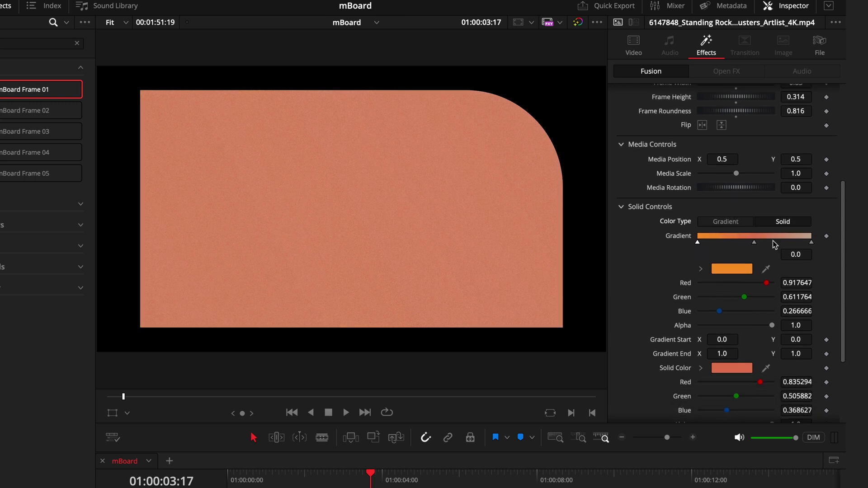
pyautogui.click(732, 368)
pyautogui.moveTo(561, 210)
pyautogui.mouseDown()
pyautogui.moveTo(549, 198)
pyautogui.moveTo(568, 179)
pyautogui.moveTo(548, 190)
pyautogui.moveTo(562, 223)
pyautogui.mouseUp()
pyautogui.click(543, 298)
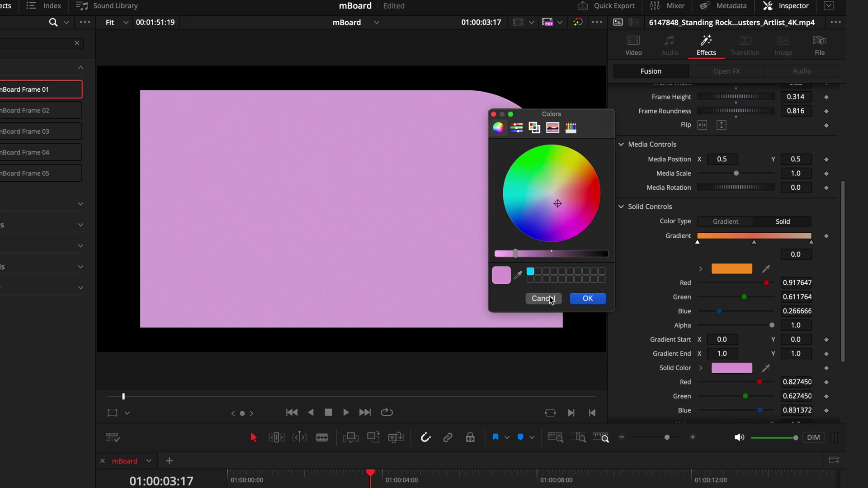
pyautogui.click(739, 224)
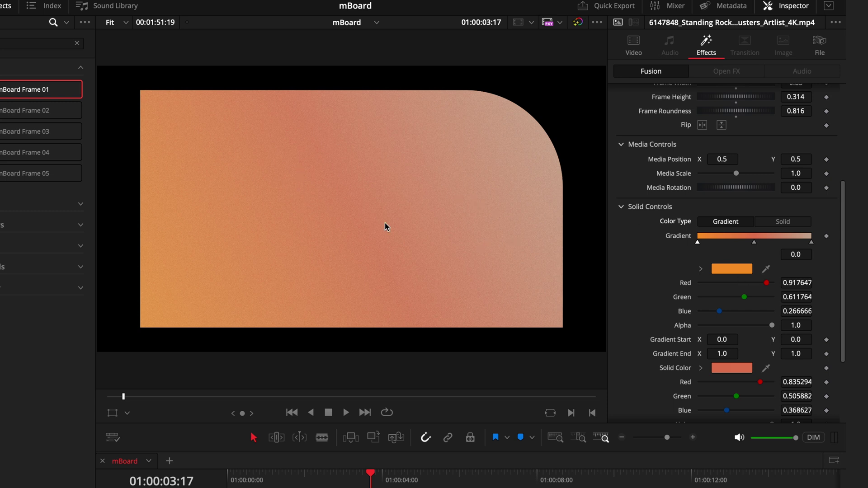
# Toggle the grain texture off and on, then set Grain Power to 5
pyautogui.scroll(-5, 674, 300)
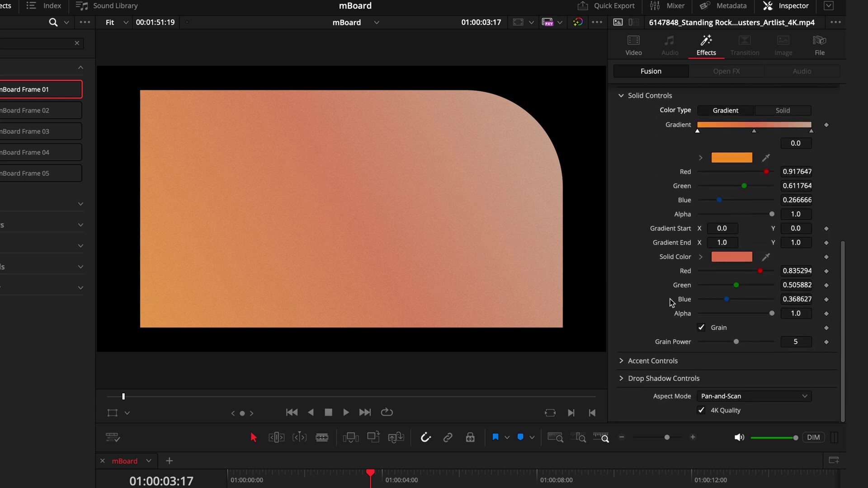
pyautogui.click(717, 328)
pyautogui.click(718, 329)
pyautogui.moveTo(737, 342)
pyautogui.mouseDown()
pyautogui.moveTo(774, 342)
pyautogui.moveTo(709, 347)
pyautogui.moveTo(736, 346)
pyautogui.mouseUp()
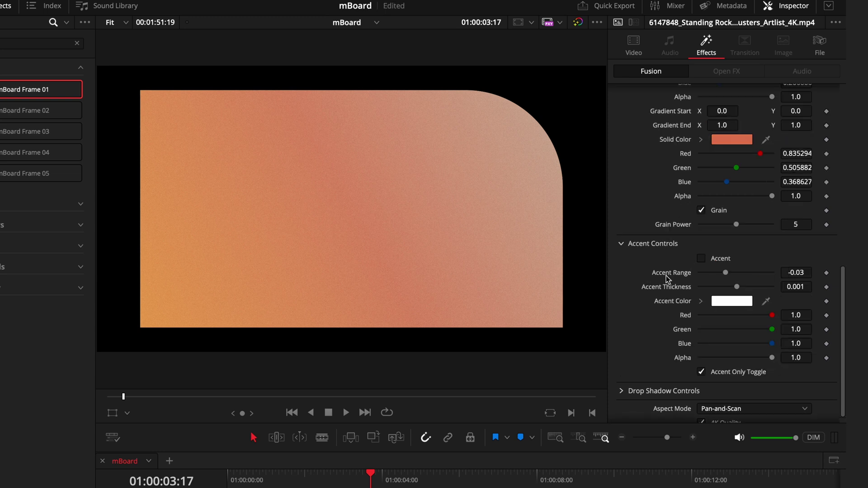
# Enable the accent outline, widen its range, toggle Accent Only, then apply mBoard Frame 02 to the forest clip
pyautogui.click(701, 259)
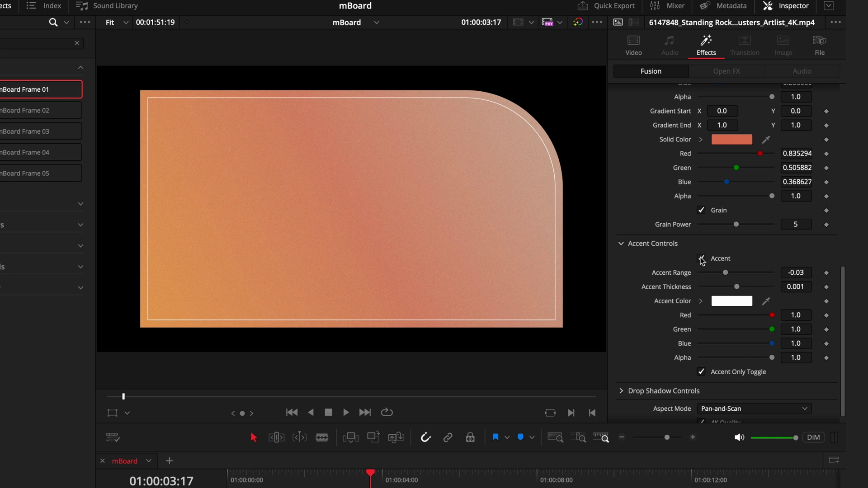
pyautogui.scroll(10, 658, 164)
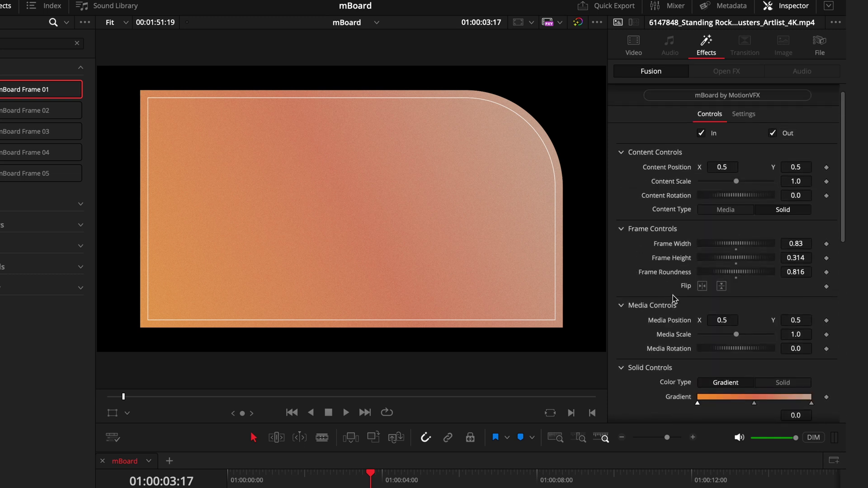
pyautogui.scroll(-10, 679, 268)
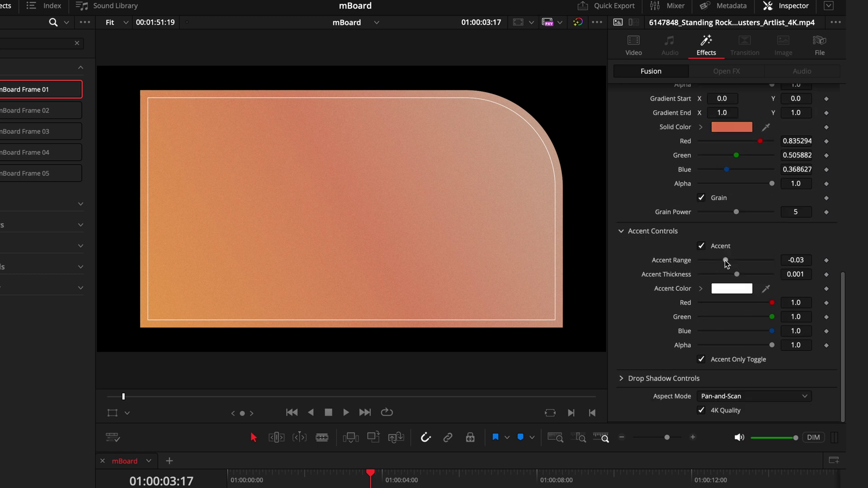
pyautogui.moveTo(726, 262); pyautogui.dragTo(743, 274)
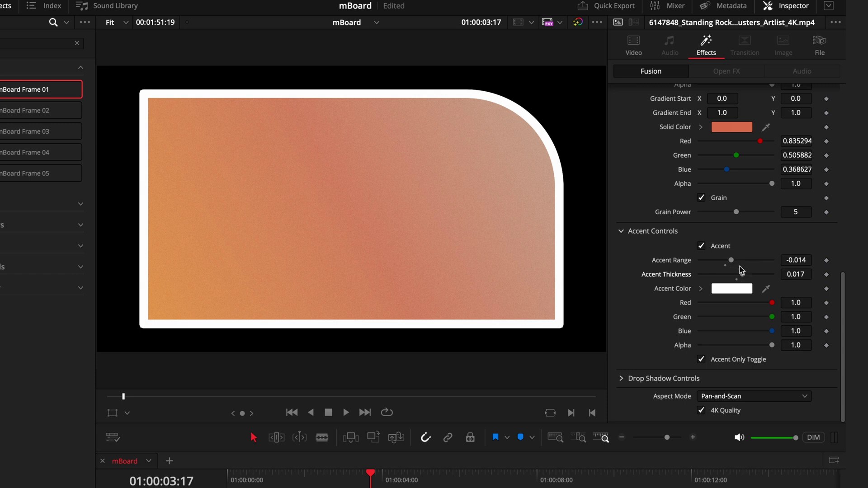
pyautogui.click(702, 360)
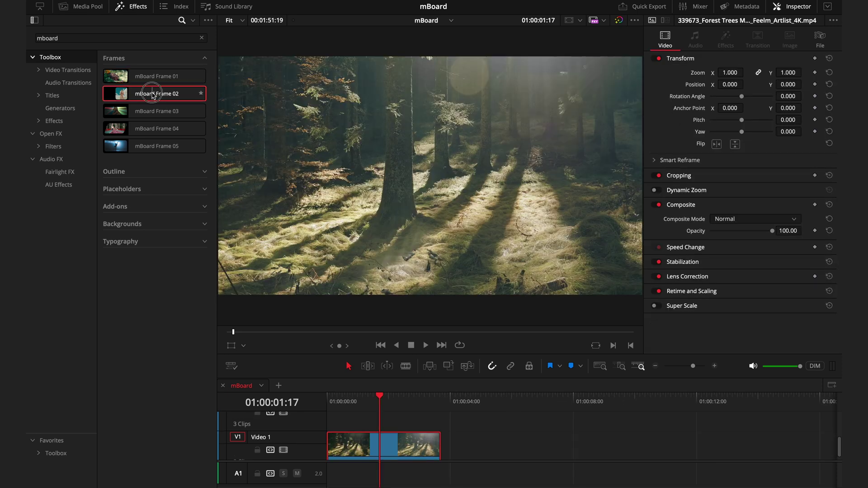
pyautogui.moveTo(145, 89); pyautogui.dragTo(361, 448)
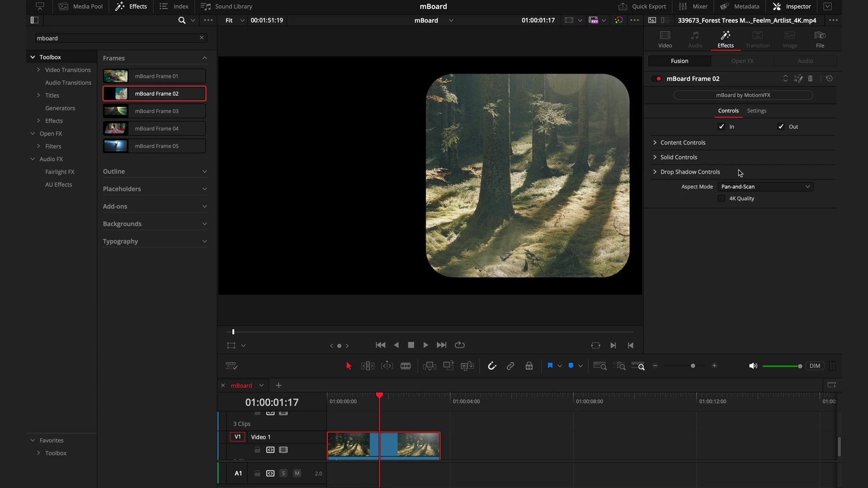
# Enable 4K Quality on mBoard Frame 02, adjust its width, and set corner roundness to 0.473
pyautogui.click(728, 200)
pyautogui.click(656, 143)
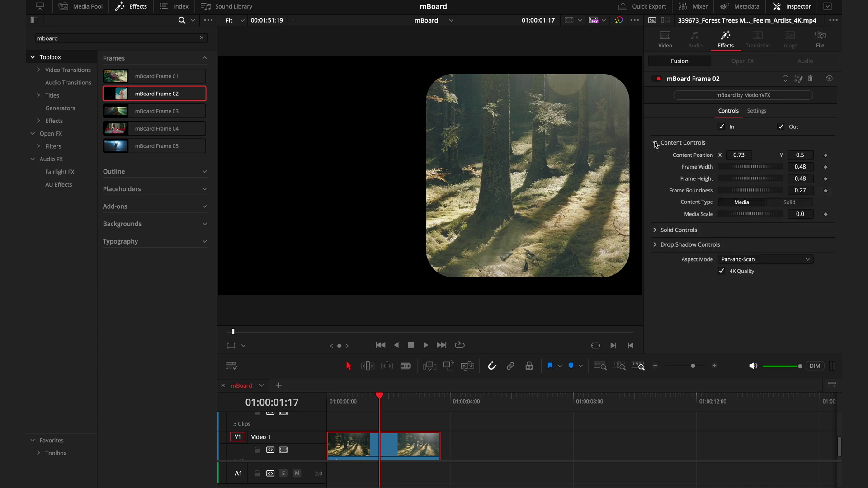
pyautogui.moveTo(737, 171); pyautogui.dragTo(703, 169)
pyautogui.moveTo(735, 195)
pyautogui.mouseDown()
pyautogui.moveTo(751, 187)
pyautogui.moveTo(738, 184)
pyautogui.mouseUp()
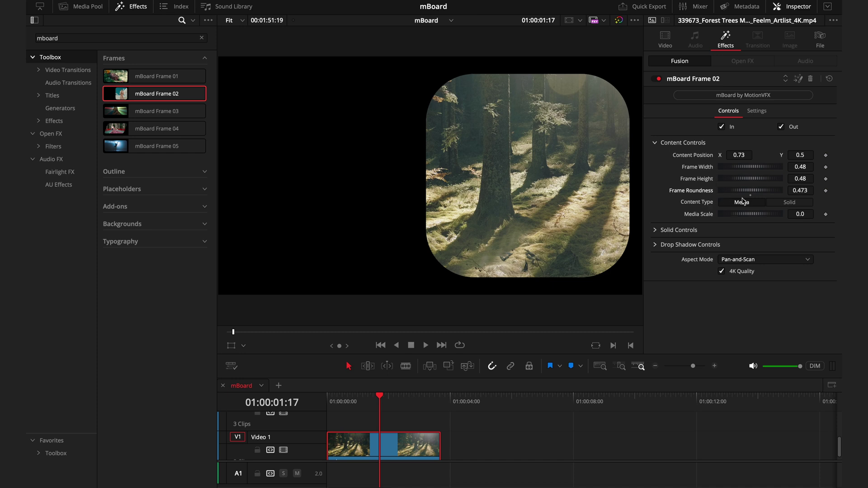
# Test Solid versus Media content, media scale, and the fill's colour type, then expand Outline
pyautogui.click(786, 202)
pyautogui.click(748, 204)
pyautogui.moveTo(752, 215); pyautogui.dragTo(708, 219)
pyautogui.click(655, 229)
pyautogui.scroll(-3, 706, 227)
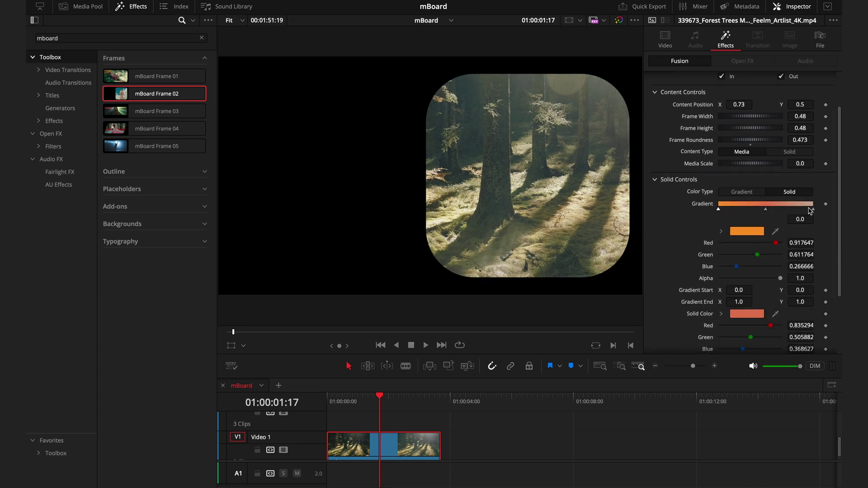
pyautogui.click(765, 194)
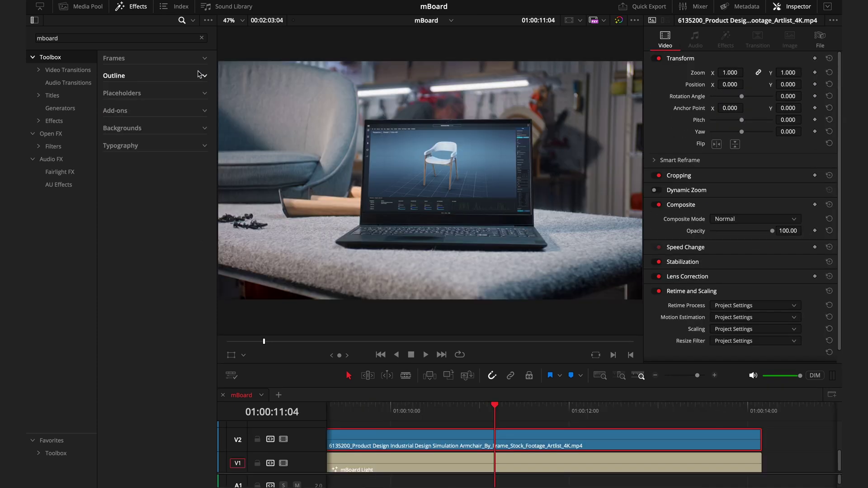
pyautogui.click(205, 77)
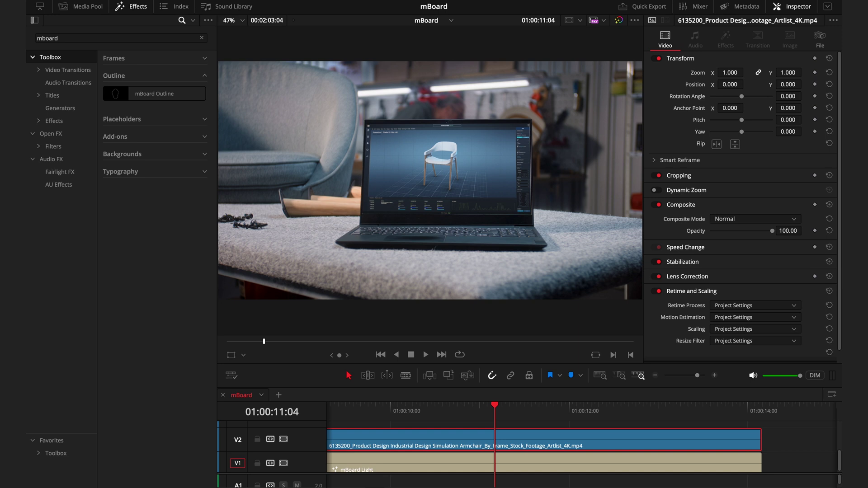
# Try mBoard Outline on the laptop clip, undo it, and expand the Placeholders list
pyautogui.moveTo(184, 101); pyautogui.dragTo(462, 448)
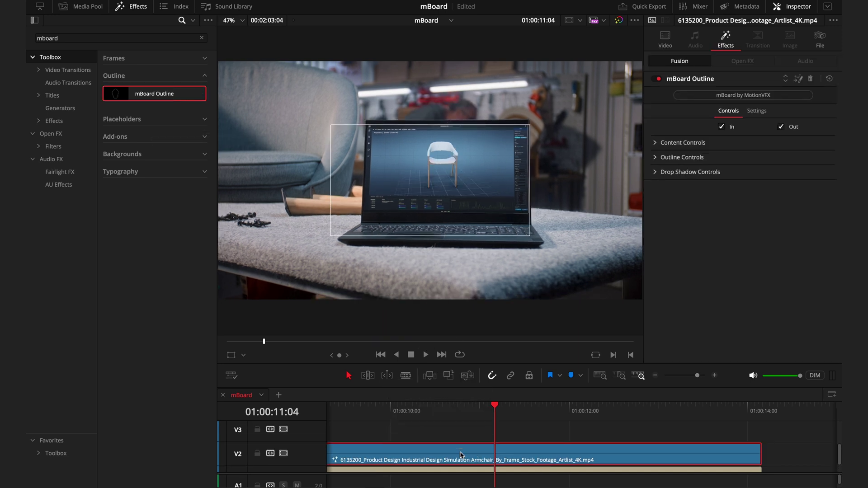
pyautogui.hotkey('ctrl', 'z')
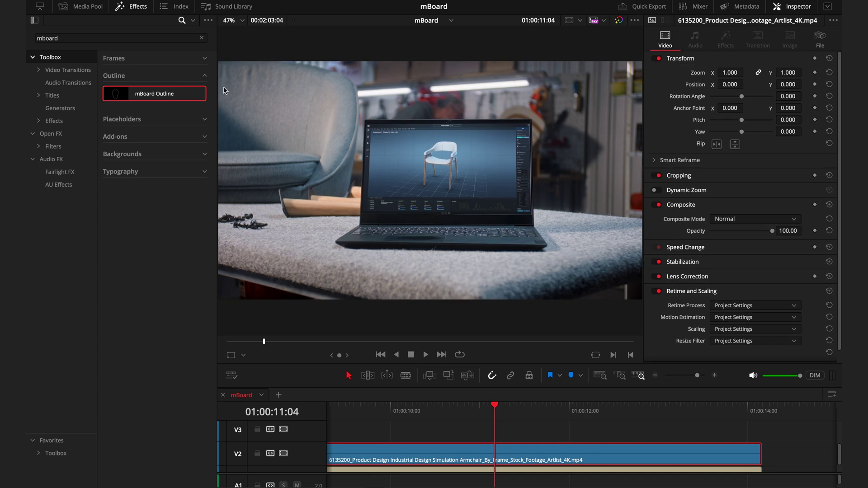
pyautogui.click(205, 120)
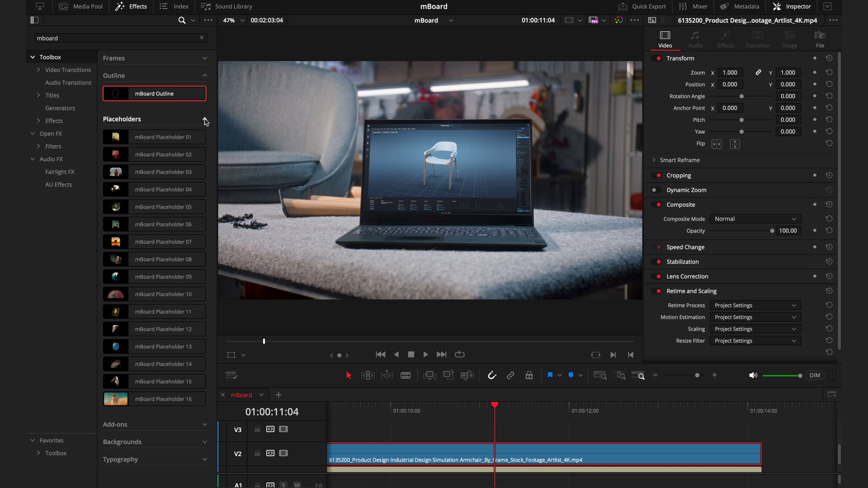
# Apply mBoard Placeholder 01 and mBoard Outline to the laptop clip and expand Outline Controls
pyautogui.moveTo(160, 137); pyautogui.dragTo(447, 456)
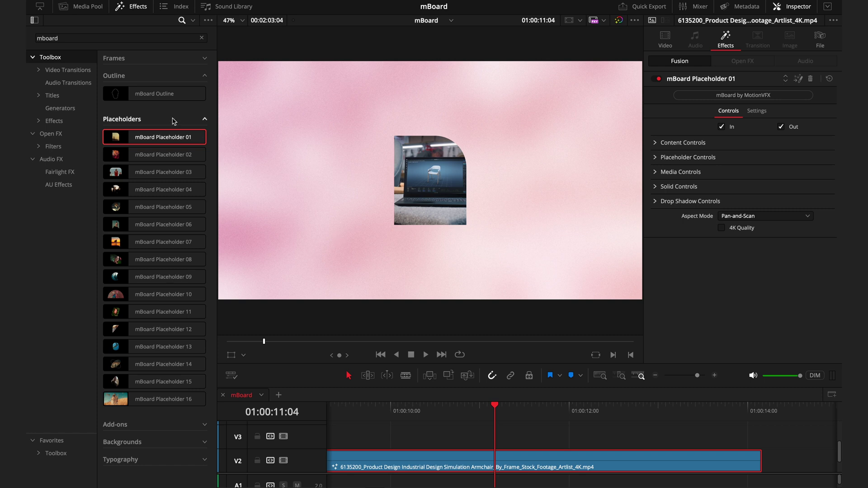
pyautogui.moveTo(156, 93); pyautogui.dragTo(441, 458)
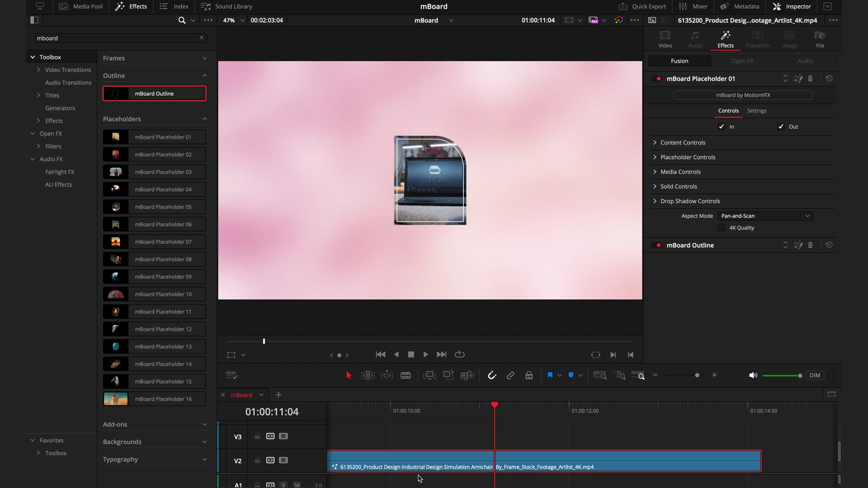
pyautogui.click(701, 247)
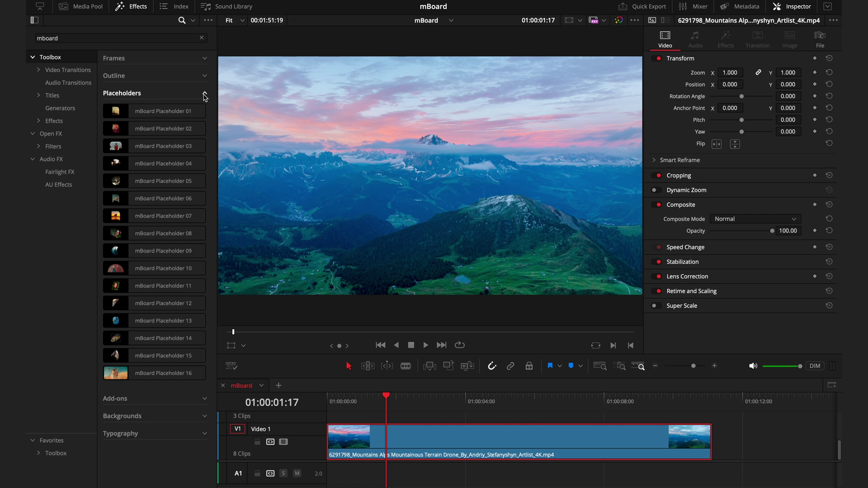
# Apply mBoard Placeholder 01 to the mountain clip, raise it to V2, and select the V3 clouds clip
pyautogui.moveTo(153, 111); pyautogui.dragTo(520, 437)
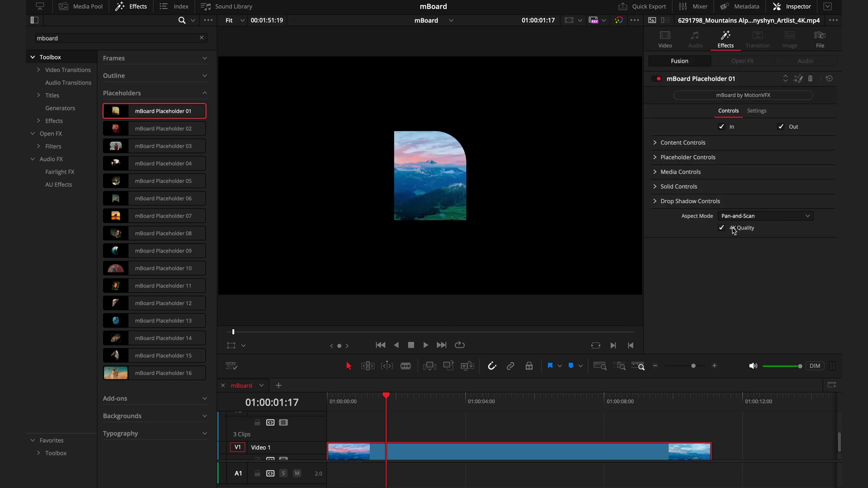
pyautogui.moveTo(441, 456)
pyautogui.mouseDown()
pyautogui.moveTo(443, 432)
pyautogui.moveTo(444, 445)
pyautogui.moveTo(439, 439)
pyautogui.mouseUp()
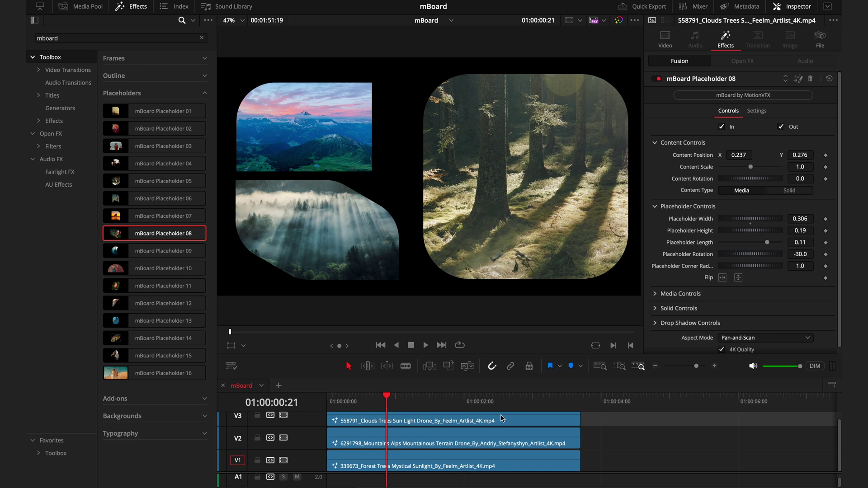
pyautogui.click(501, 419)
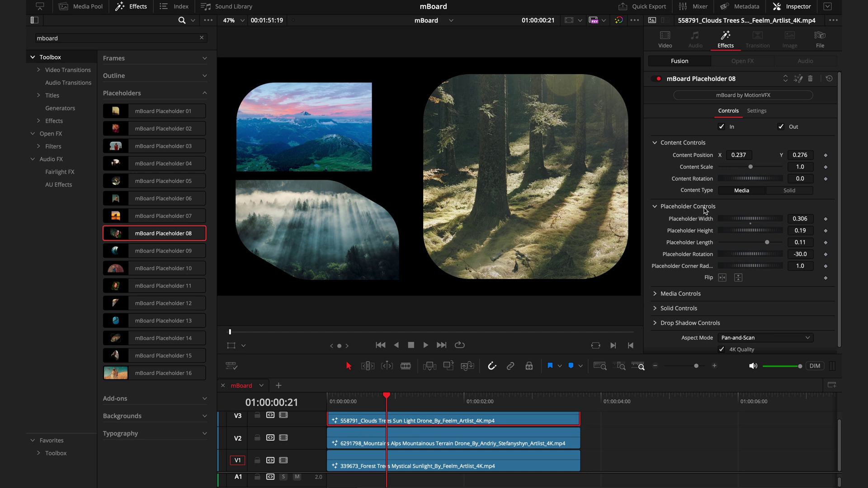
# Bring up the mBoard background effects and move all three stacked clips up one track
pyautogui.click(204, 92)
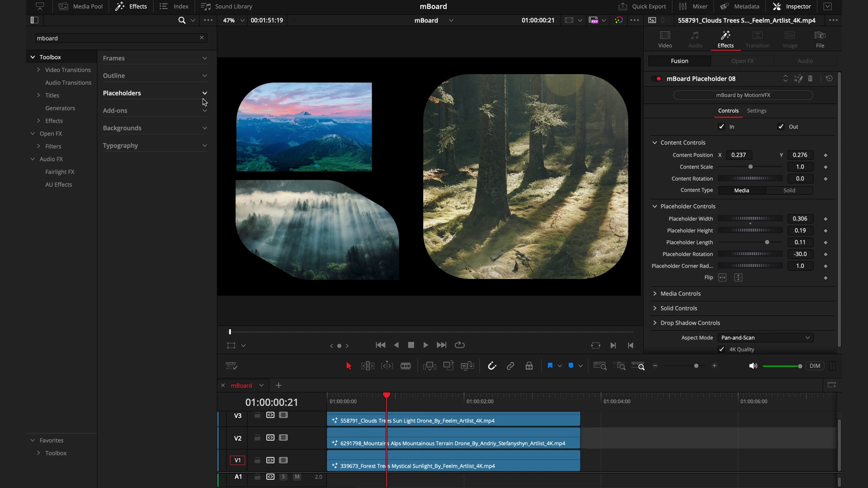
pyautogui.click(201, 110)
pyautogui.click(204, 111)
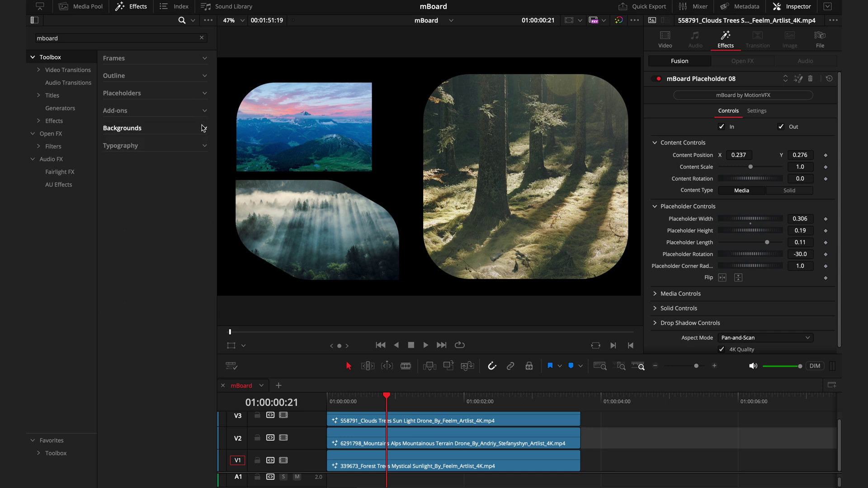
pyautogui.click(204, 128)
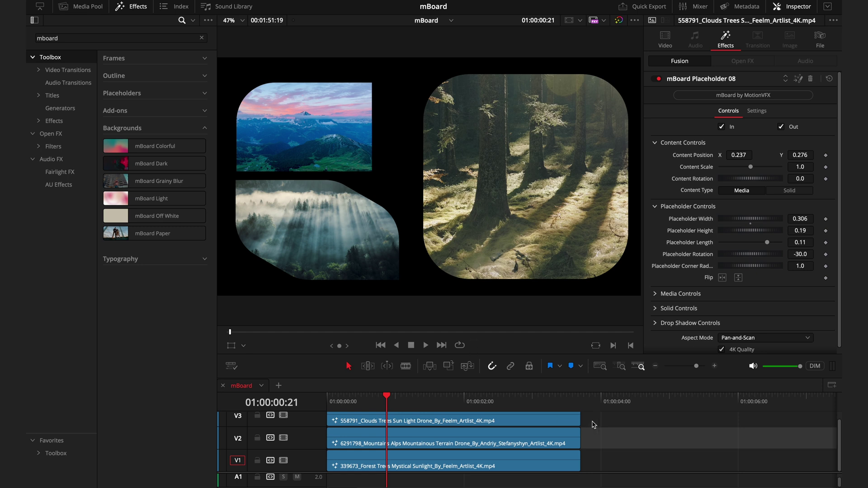
pyautogui.click(594, 419)
pyautogui.moveTo(594, 420); pyautogui.dragTo(555, 464)
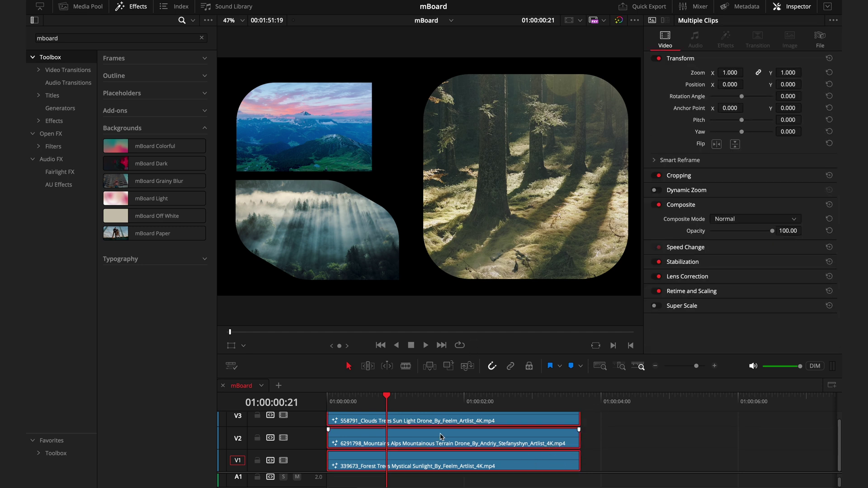
pyautogui.moveTo(344, 465); pyautogui.dragTo(344, 443)
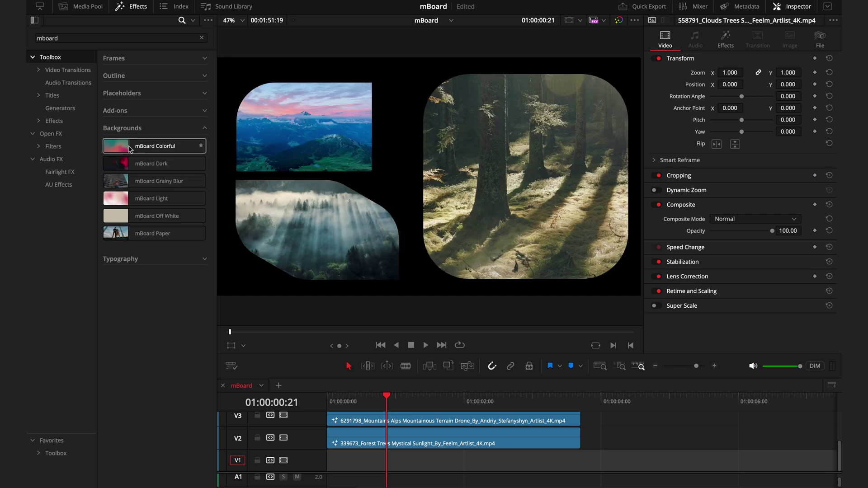
# Place mBoard Colorful on V1, trim it to match the clips, and select it
pyautogui.moveTo(129, 148); pyautogui.dragTo(331, 469)
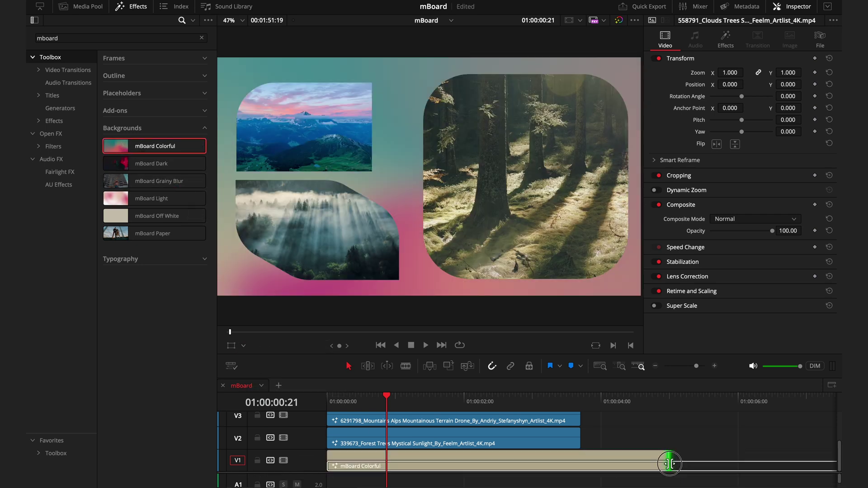
pyautogui.moveTo(673, 462); pyautogui.dragTo(590, 460)
pyautogui.click(415, 398)
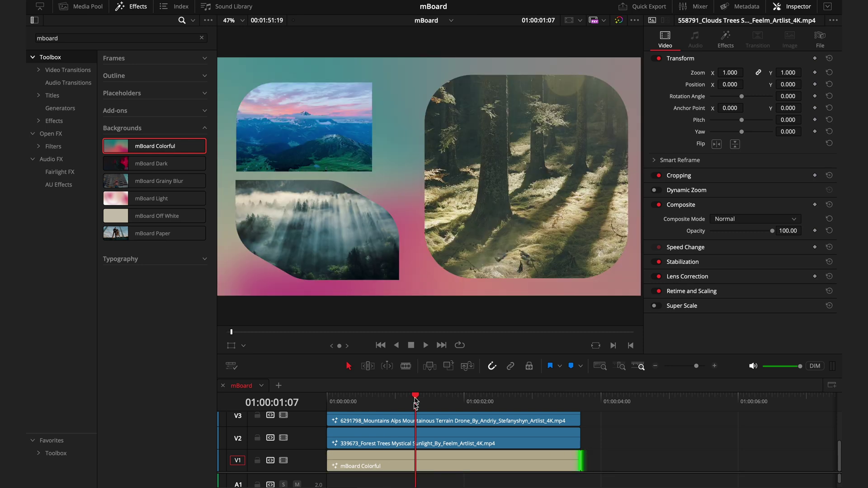
pyautogui.click(399, 459)
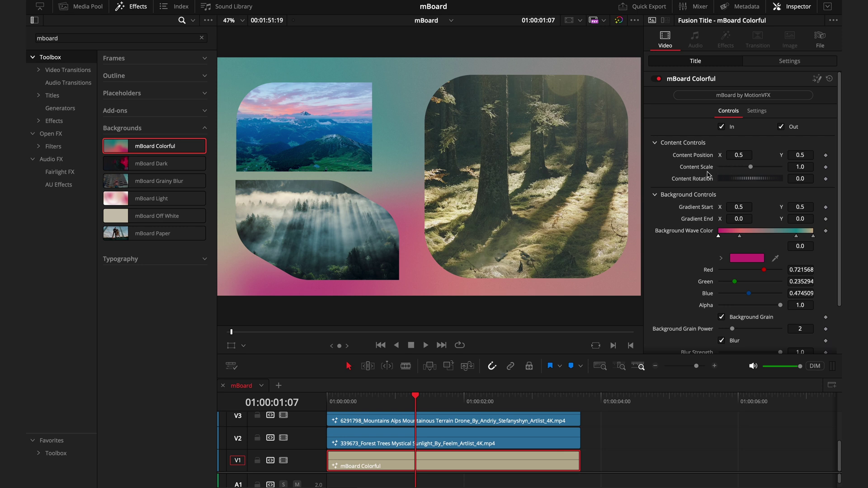
# Nudge the background's Fast Noise Seethe, reset it to default, and raise Grain Power to 5
pyautogui.scroll(-3, 709, 175)
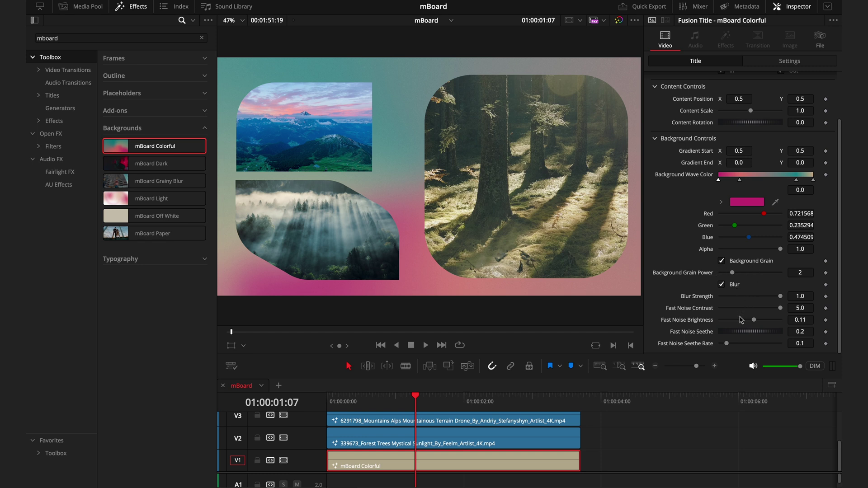
pyautogui.moveTo(741, 331)
pyautogui.mouseDown()
pyautogui.moveTo(737, 324)
pyautogui.moveTo(745, 333)
pyautogui.mouseUp()
pyautogui.doubleClick(700, 333)
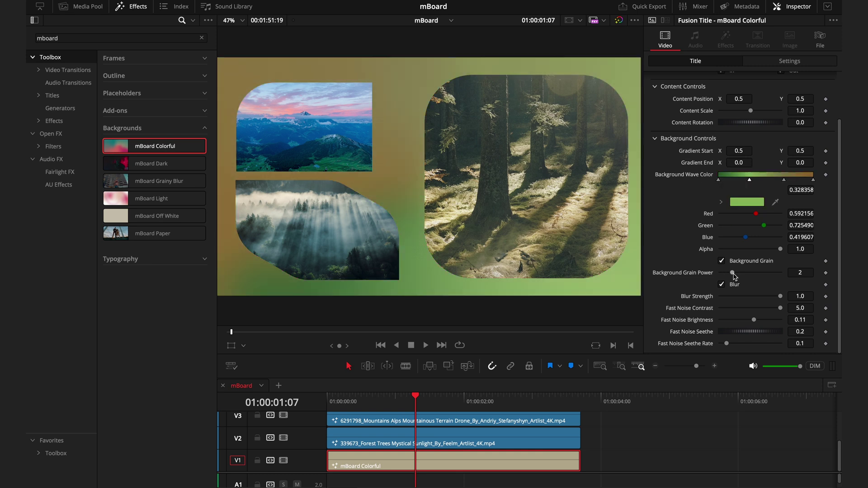
pyautogui.moveTo(732, 273); pyautogui.dragTo(752, 273)
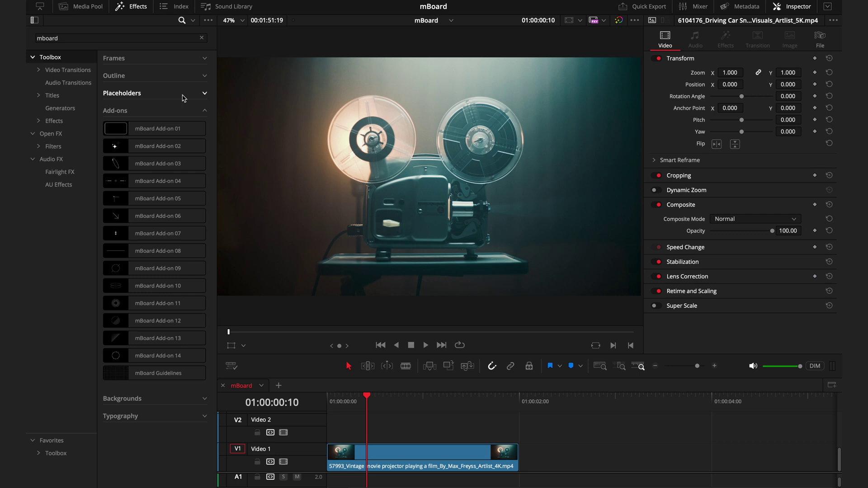
# Add the mBoard Add-on 01 outline on V2 with In and Out animations unchecked so it stays static
pyautogui.moveTo(155, 127); pyautogui.dragTo(332, 432)
pyautogui.moveTo(367, 420); pyautogui.dragTo(448, 423)
pyautogui.click(416, 426)
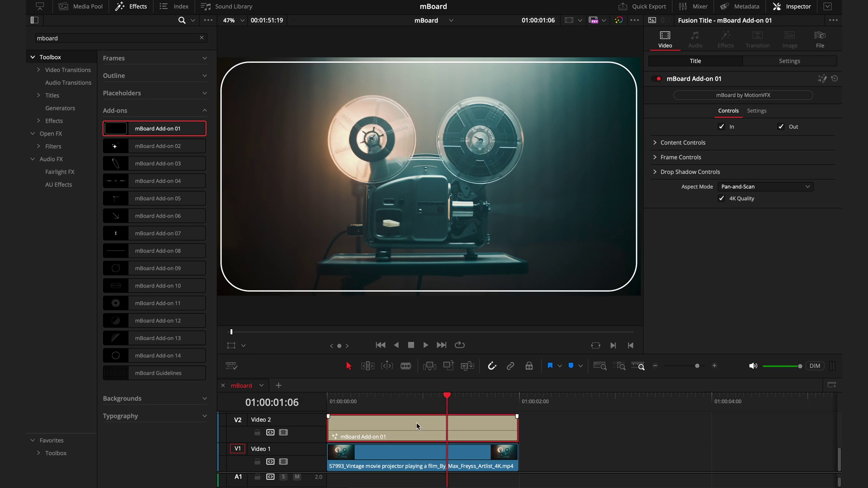
pyautogui.click(735, 127)
pyautogui.moveTo(405, 407); pyautogui.dragTo(452, 401)
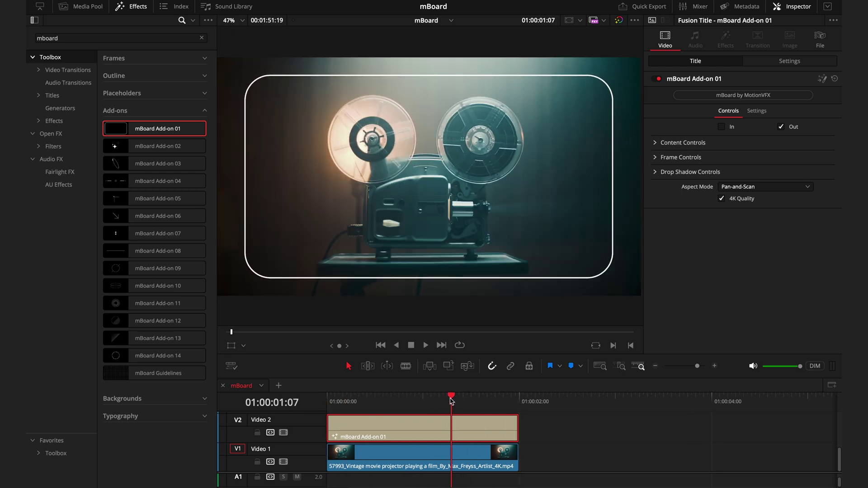
pyautogui.click(781, 127)
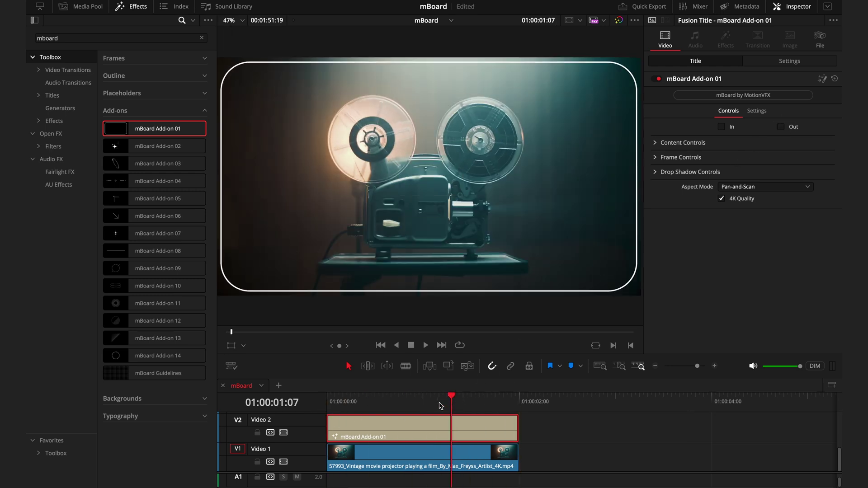
pyautogui.moveTo(441, 406); pyautogui.dragTo(466, 414)
# Add the mBoard Add-on 02 stars on V3, trimmed to match the other clips
pyautogui.scroll(2, 403, 427)
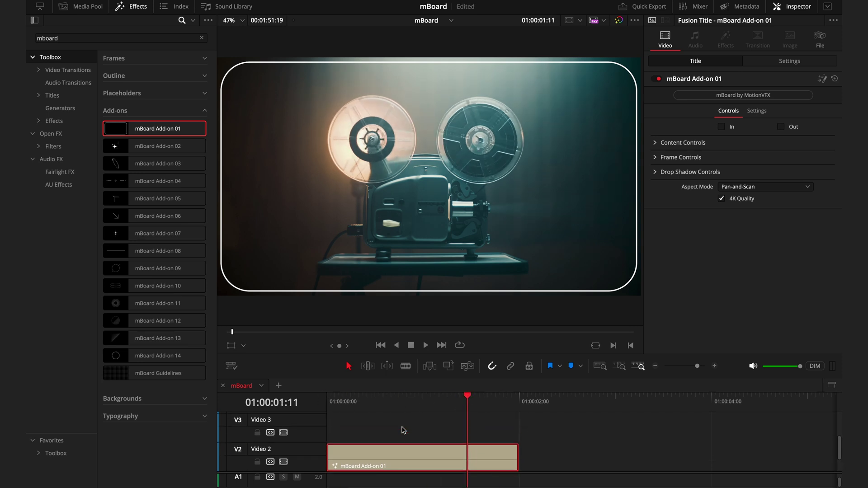
pyautogui.moveTo(149, 146); pyautogui.dragTo(330, 435)
pyautogui.moveTo(806, 427); pyautogui.dragTo(524, 422)
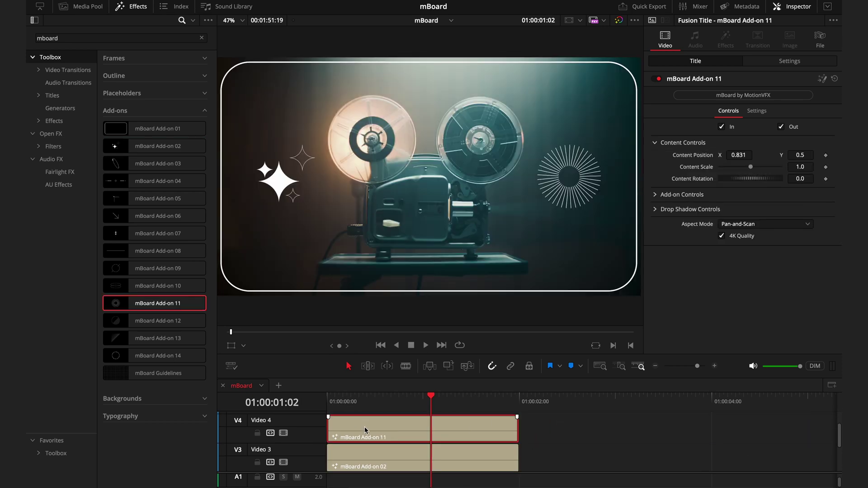
# Expand Add-on 11's Add-on Controls and lower the burst's Line Copies to 19
pyautogui.click(682, 195)
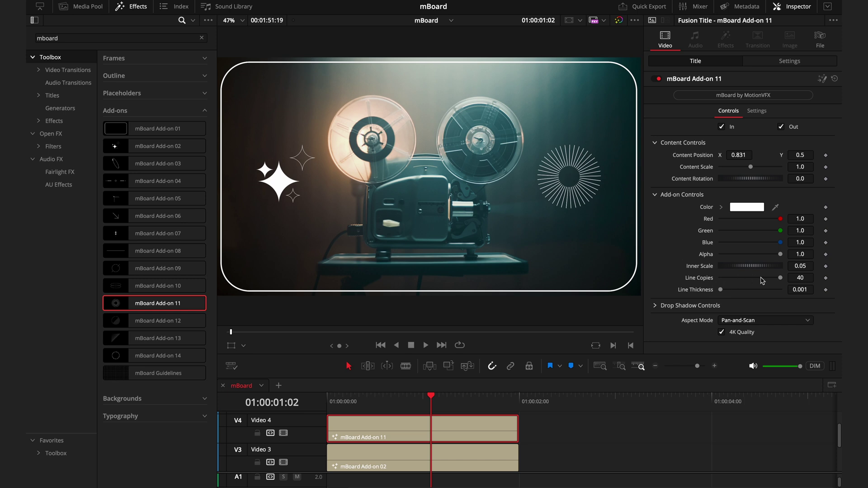
pyautogui.click(779, 277)
pyautogui.moveTo(781, 279); pyautogui.dragTo(710, 295)
# Try out, then uncheck Star 03 in the Add-on 02 stars, save the project, and list Typography titles
pyautogui.click(401, 464)
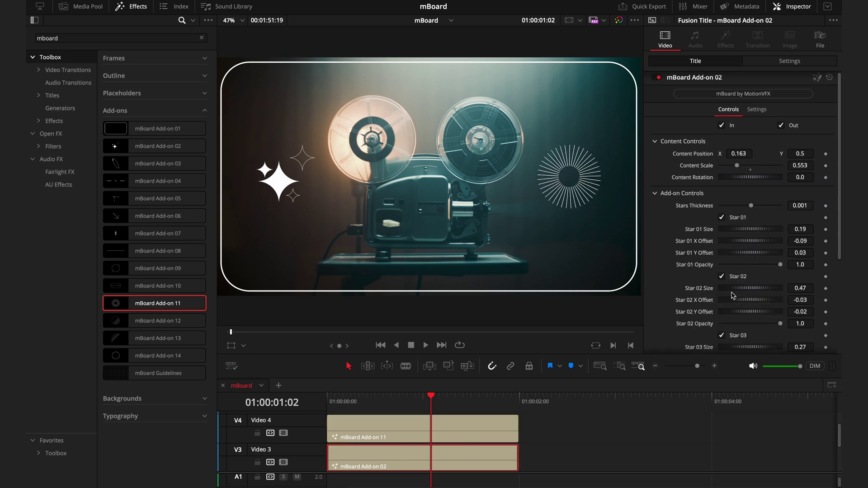
pyautogui.scroll(-4, 708, 303)
pyautogui.scroll(1, 708, 285)
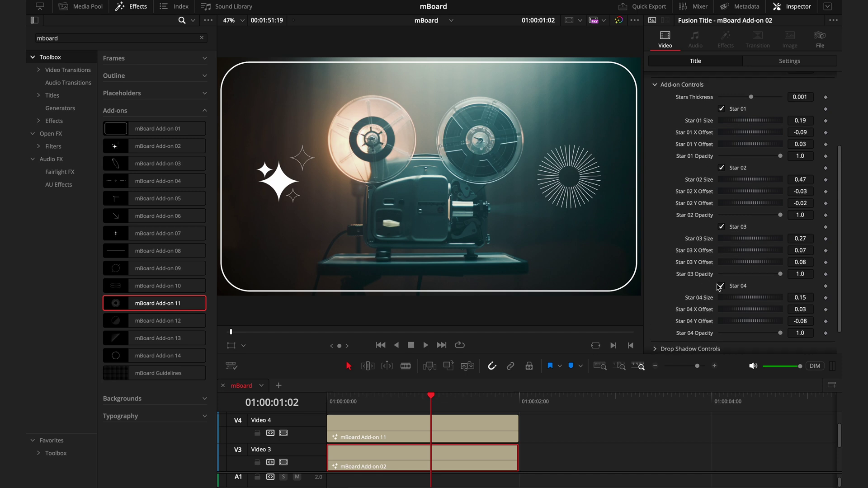
pyautogui.click(722, 228)
pyautogui.moveTo(757, 264); pyautogui.dragTo(746, 240)
pyautogui.click(734, 230)
pyautogui.hotkey('ctrl', 's')
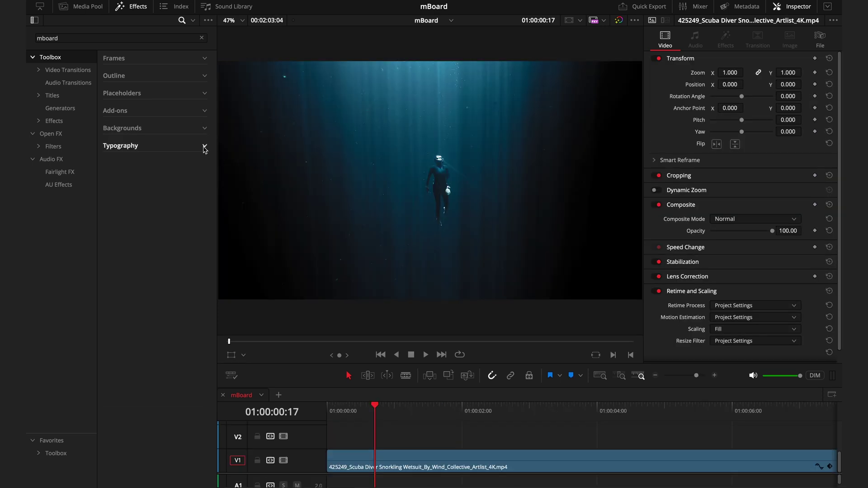
pyautogui.click(205, 147)
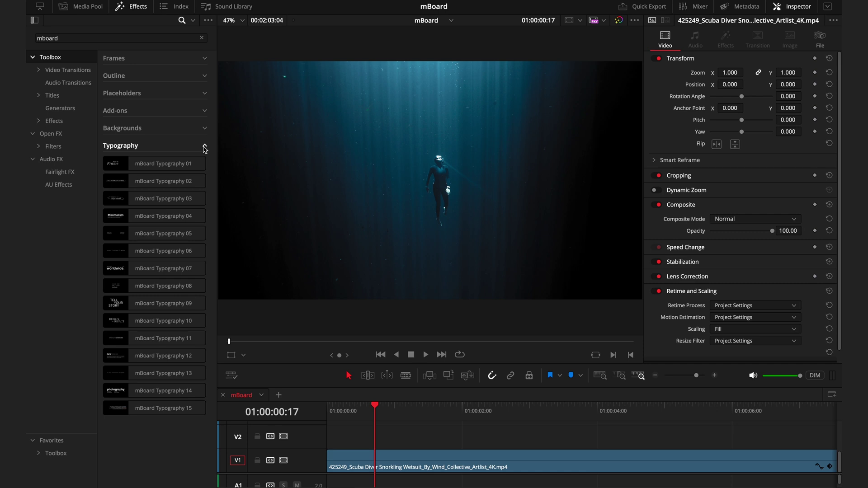
# Place mBoard Typography 04 on V2 over the diver clip and expand its Title Controls
pyautogui.moveTo(136, 216); pyautogui.dragTo(327, 434)
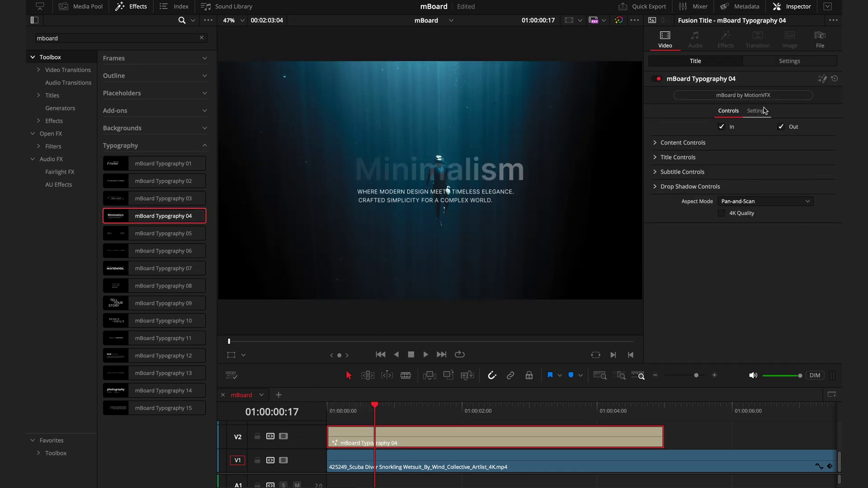
pyautogui.click(658, 156)
pyautogui.scroll(-1, 693, 149)
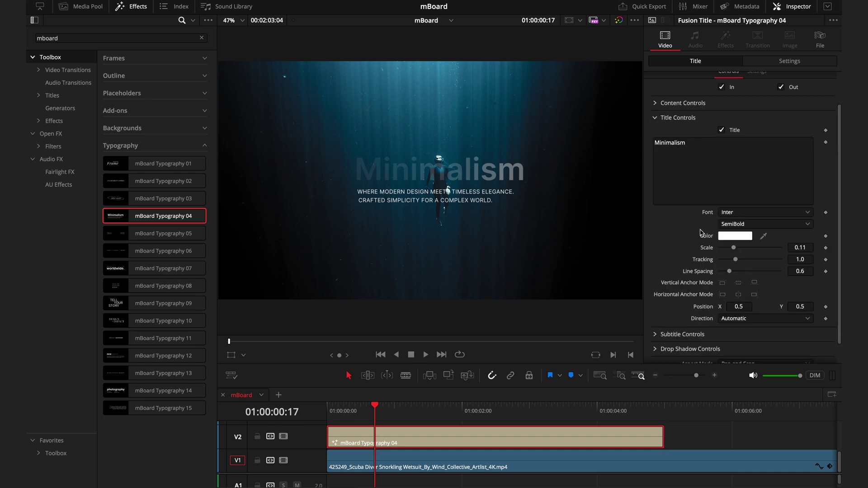